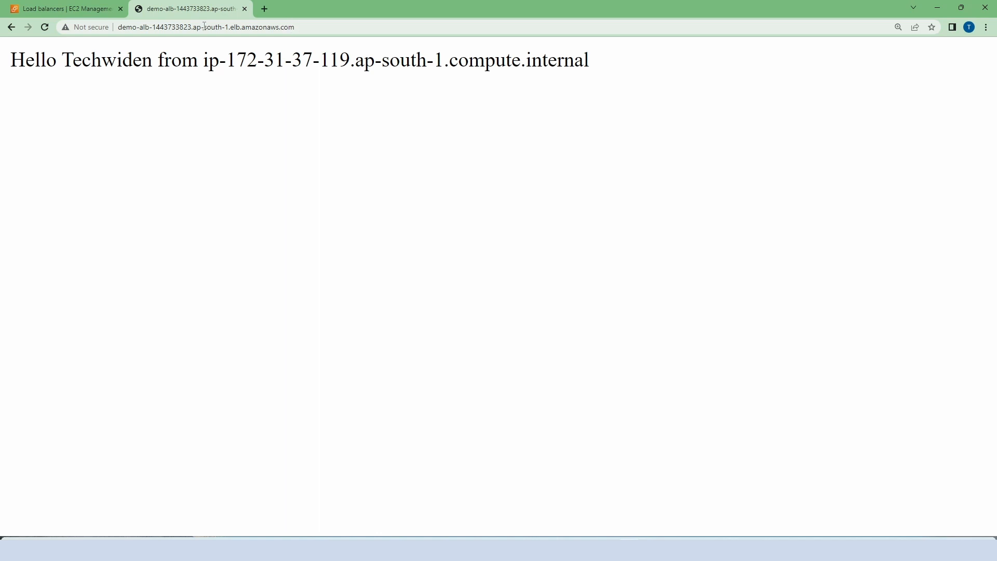
Load the /error path of the demo-alb load balancer's address in the browser.
click(301, 29)
click(301, 29)
text(/)
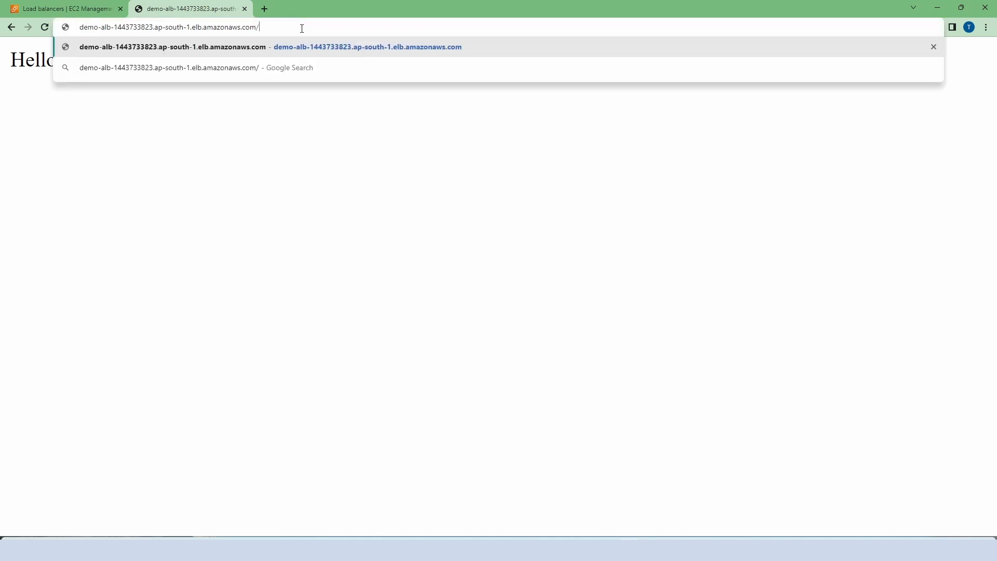
text(error)
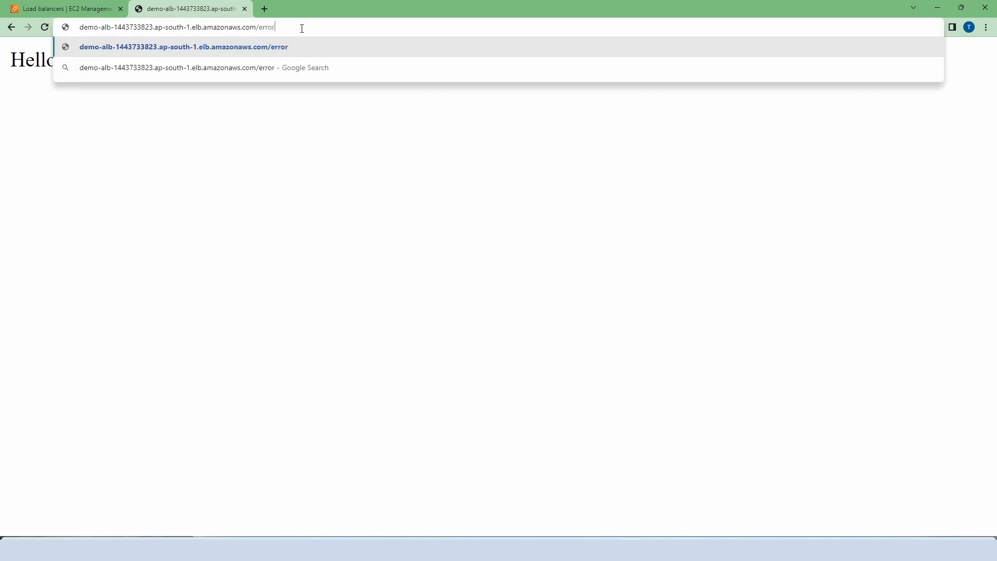
key(Return)
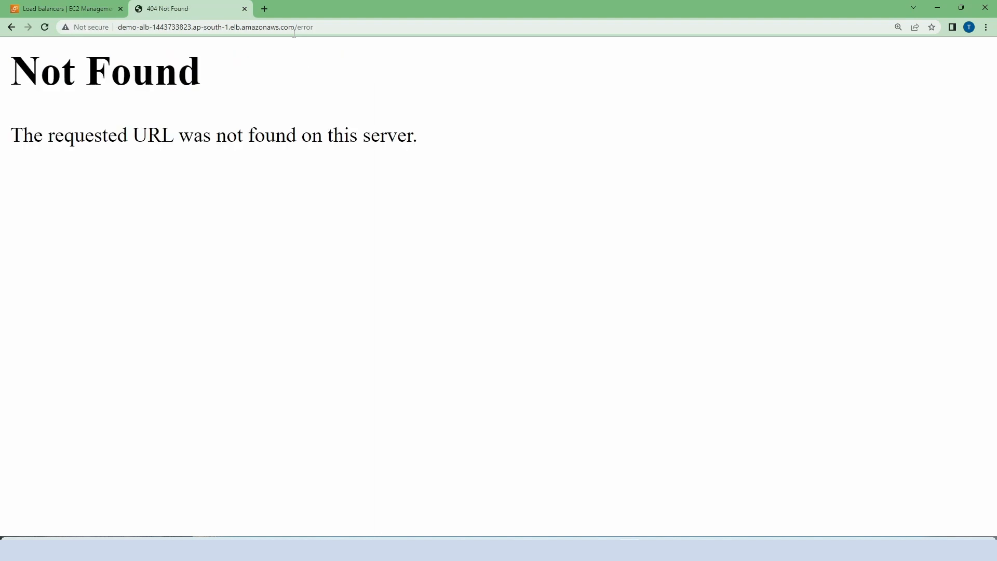
Select the demo-alb load balancer in the EC2 console and open its HTTP:80 listener.
click(58, 10)
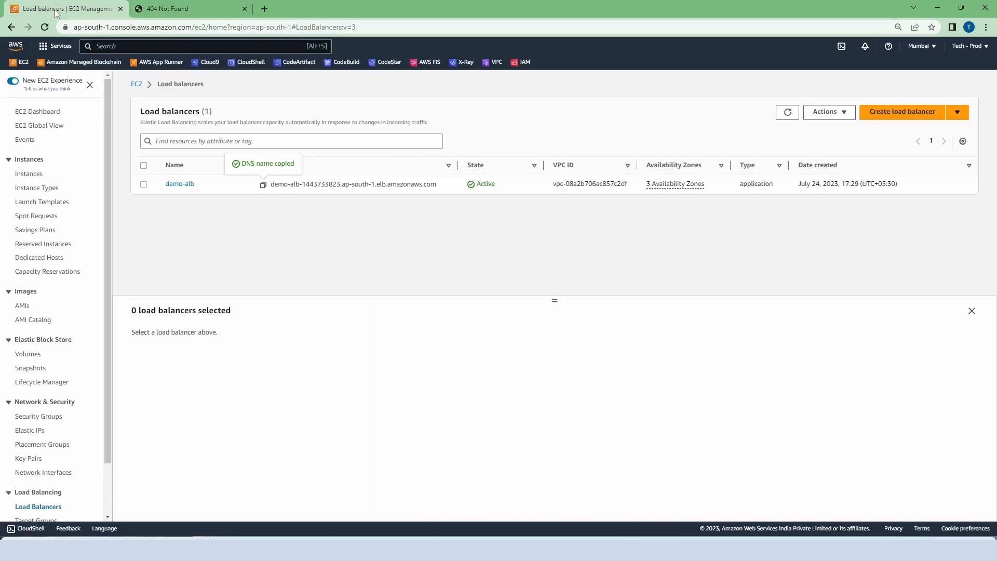
click(143, 185)
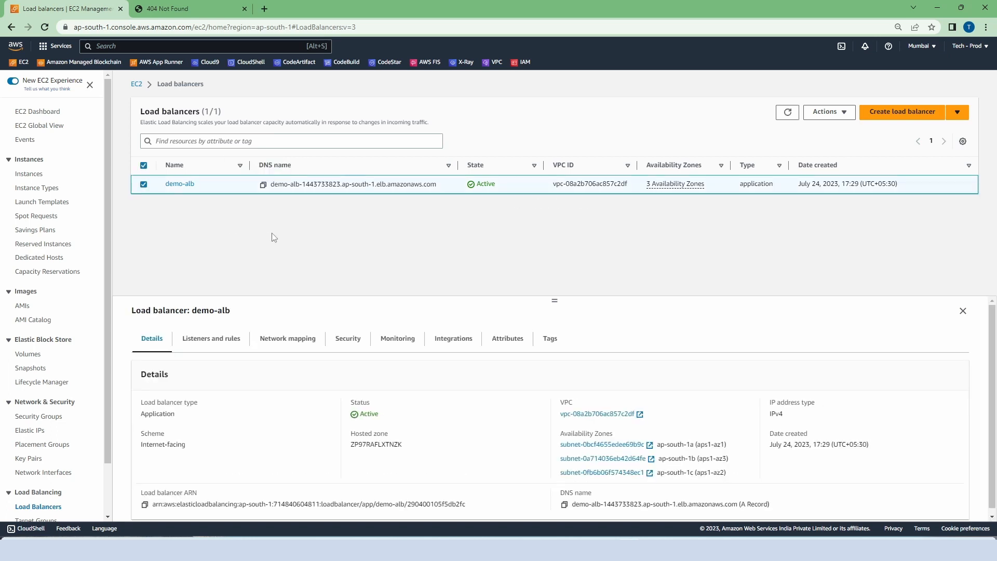
click(212, 339)
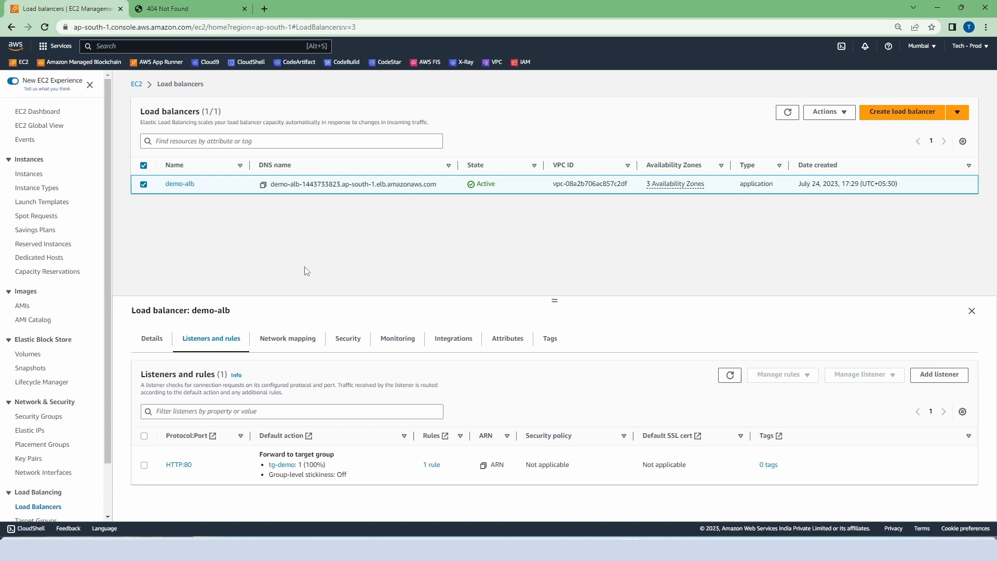
click(173, 469)
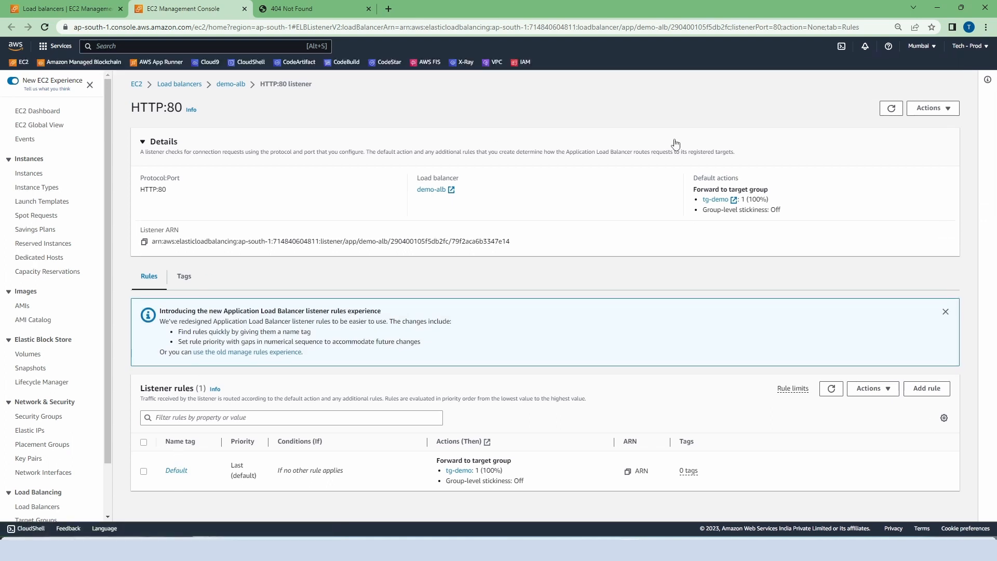
click(947, 109)
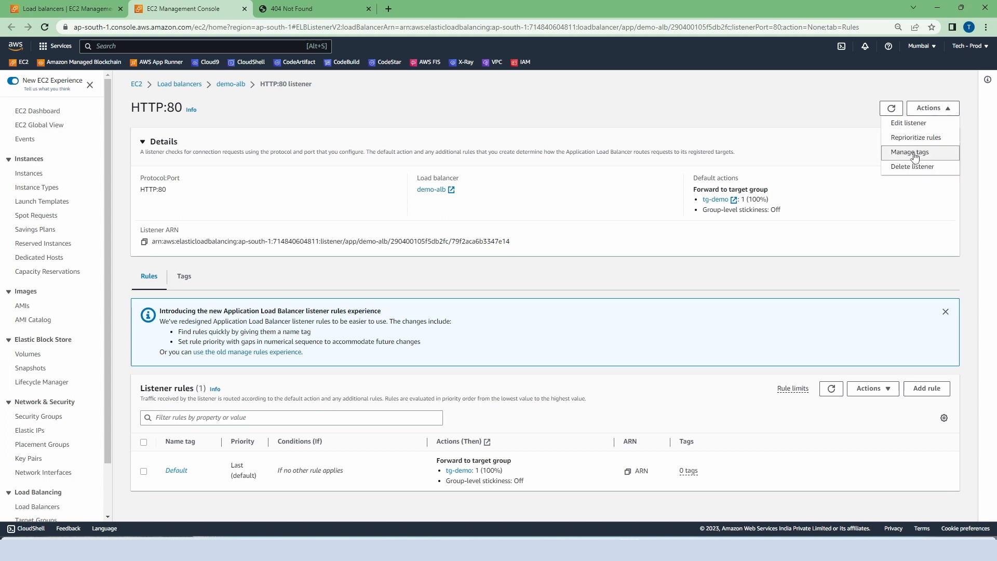
click(855, 120)
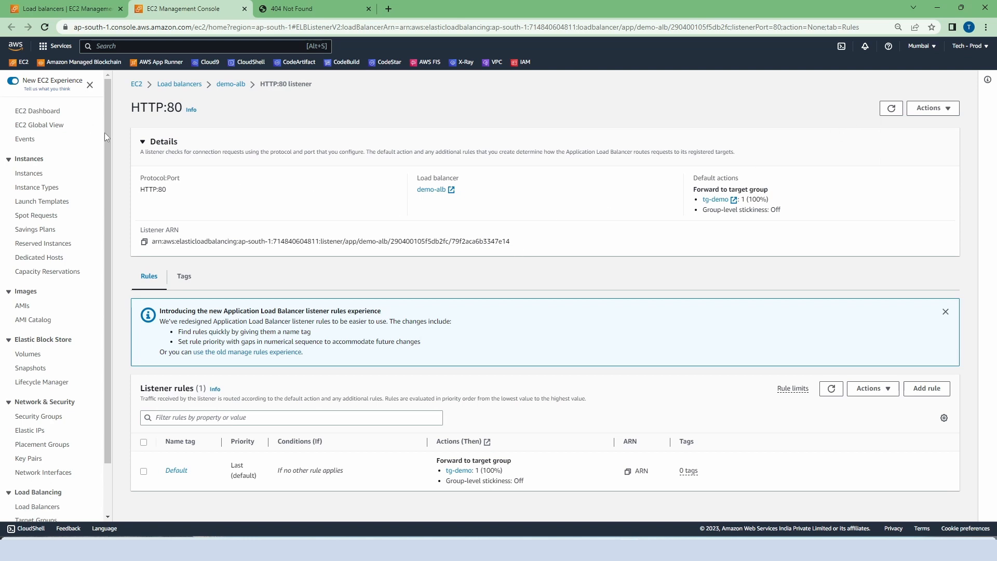
Switch to the old manage rules experience and insert a new rule above the default action.
click(143, 144)
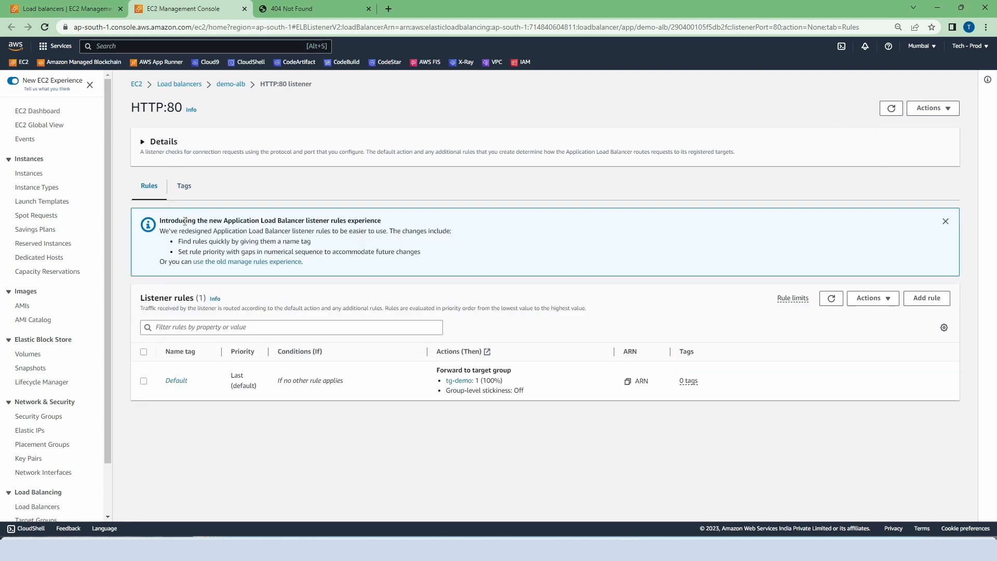
click(269, 262)
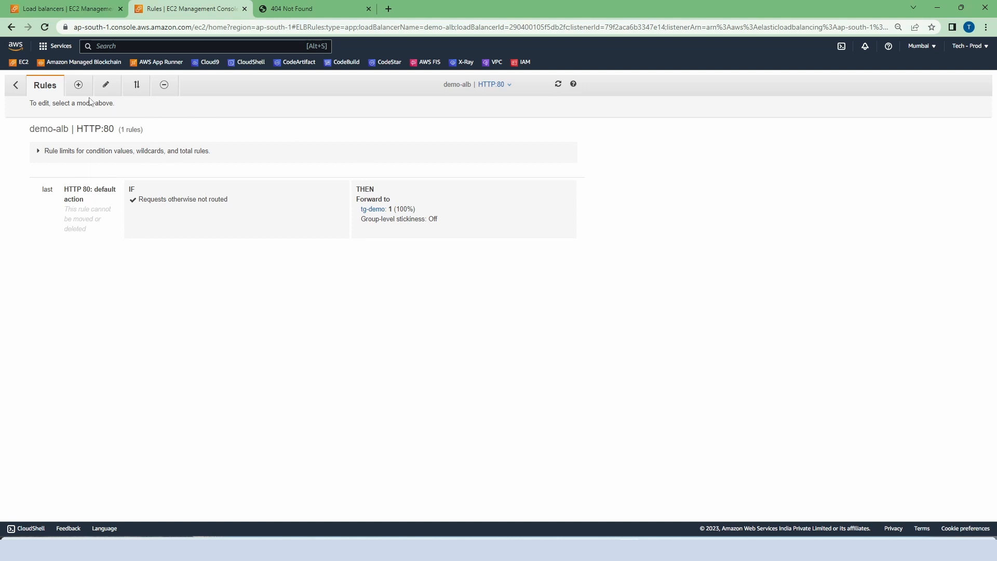
click(79, 85)
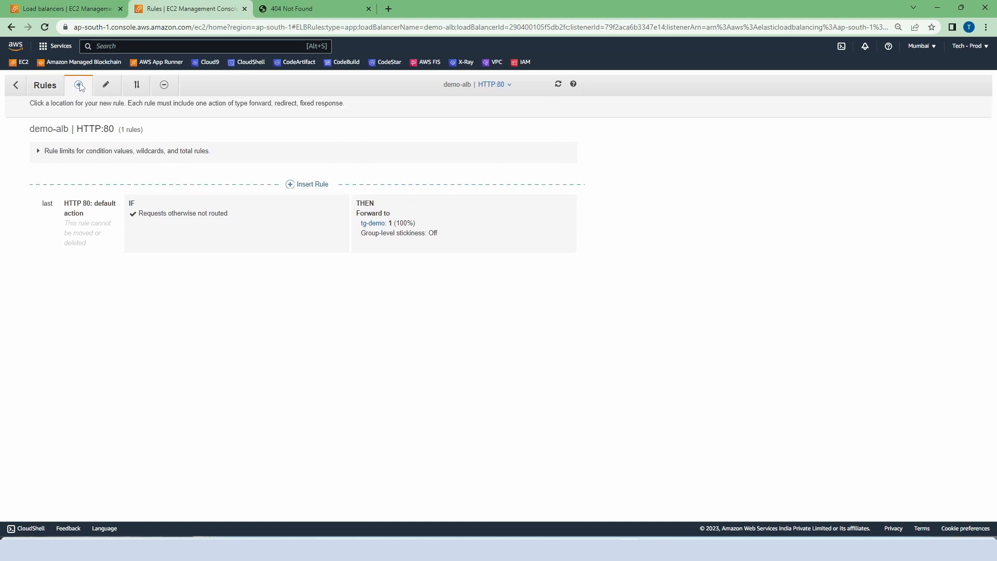
click(291, 186)
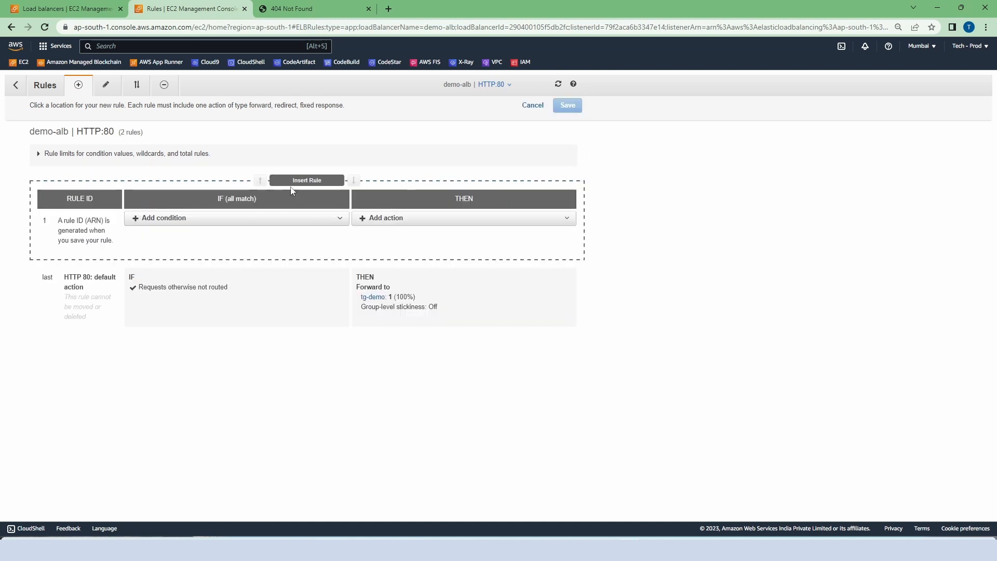
Add a path condition with the value /error to the new rule.
click(342, 219)
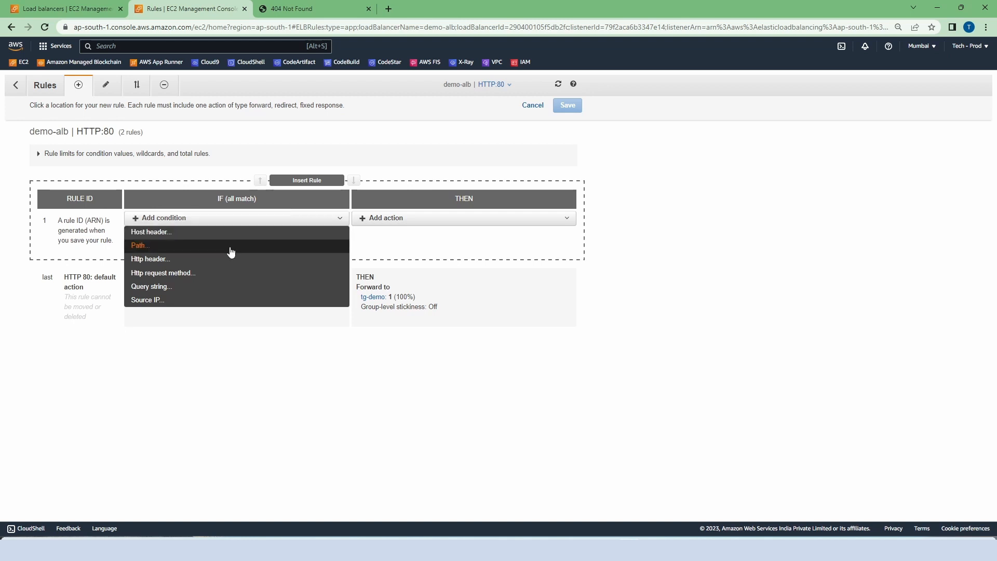
click(201, 245)
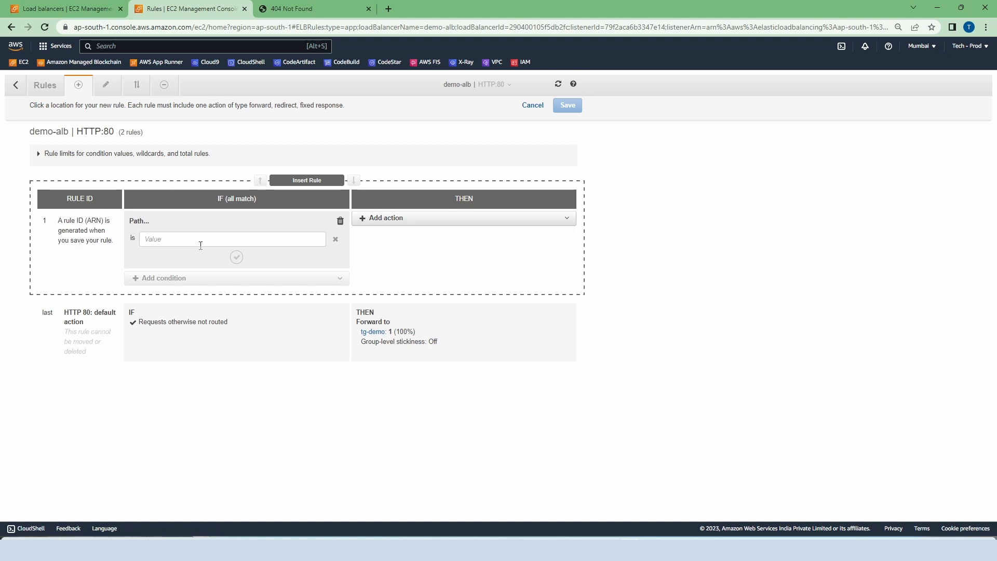
click(197, 239)
text(/)
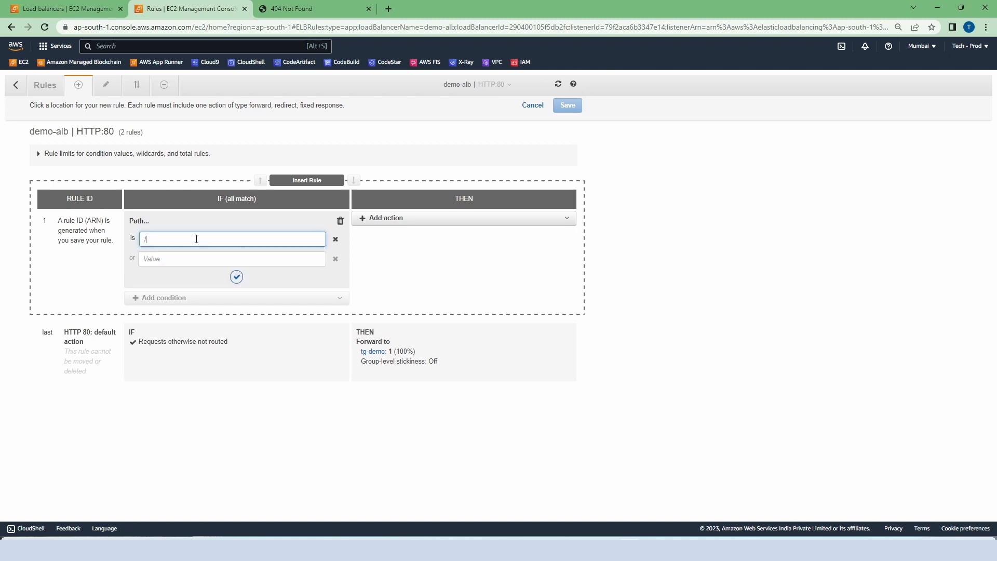
text(enor)
Make the rule return a fixed response with code 404 and body "Under Maintenance", and save it.
click(568, 218)
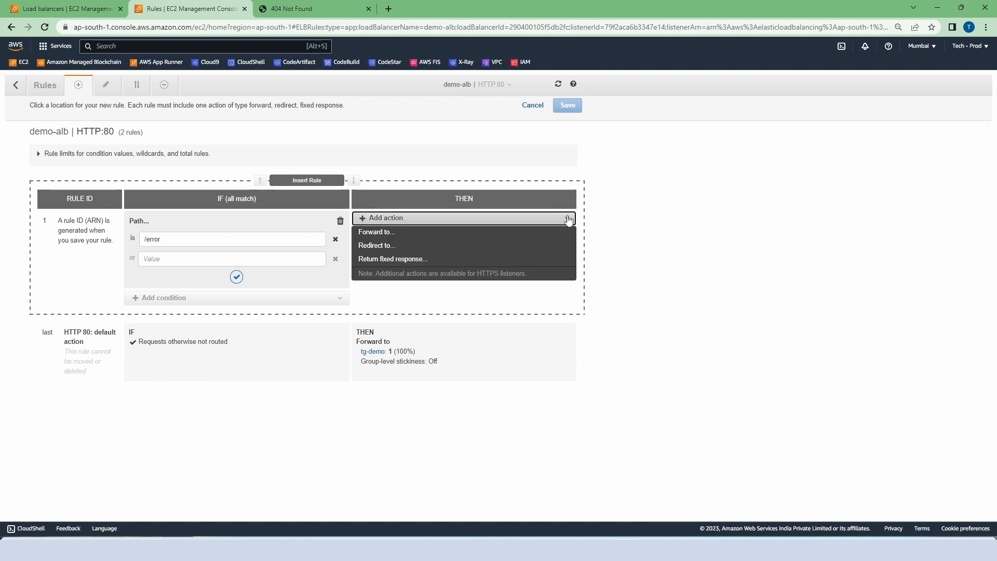
click(387, 260)
click(379, 250)
text(40)
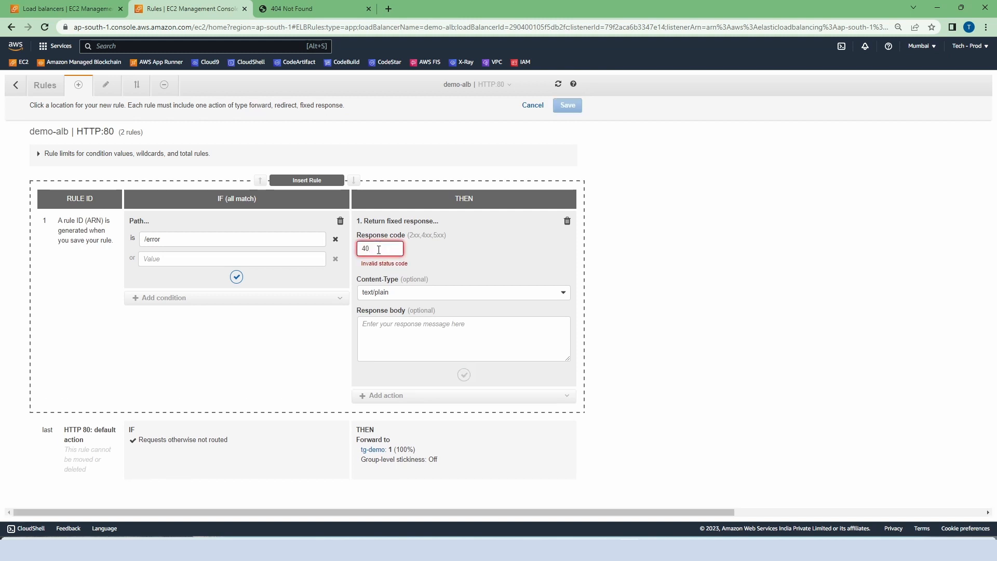
text(4)
click(375, 315)
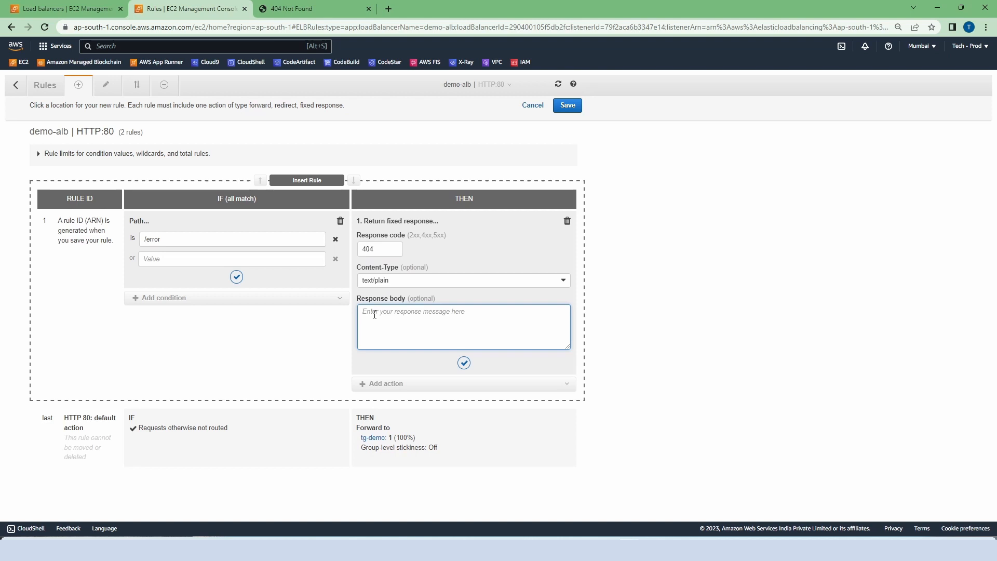
text(Under Maintenance)
click(566, 107)
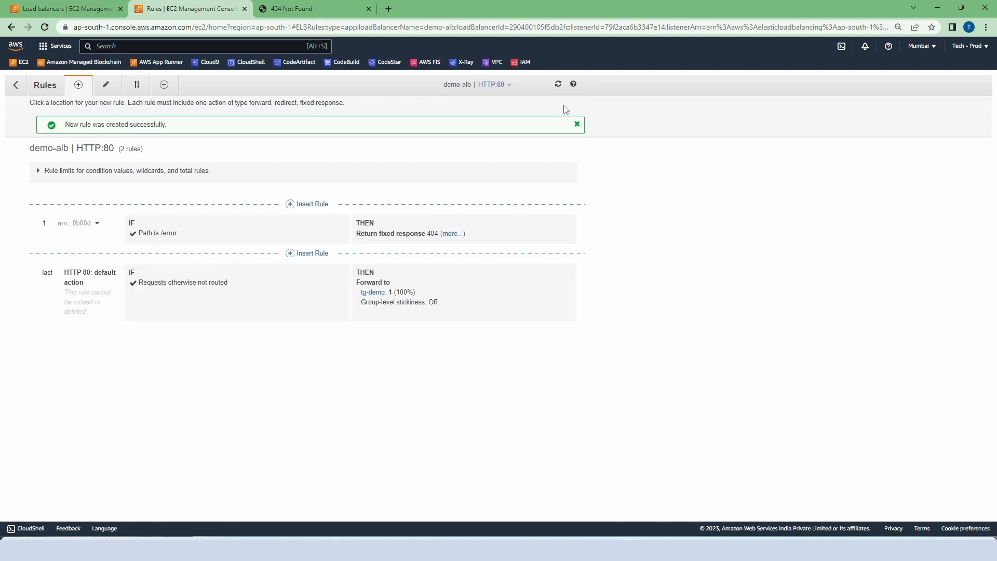
Reload the load balancer's /error page to test the new rule.
click(306, 9)
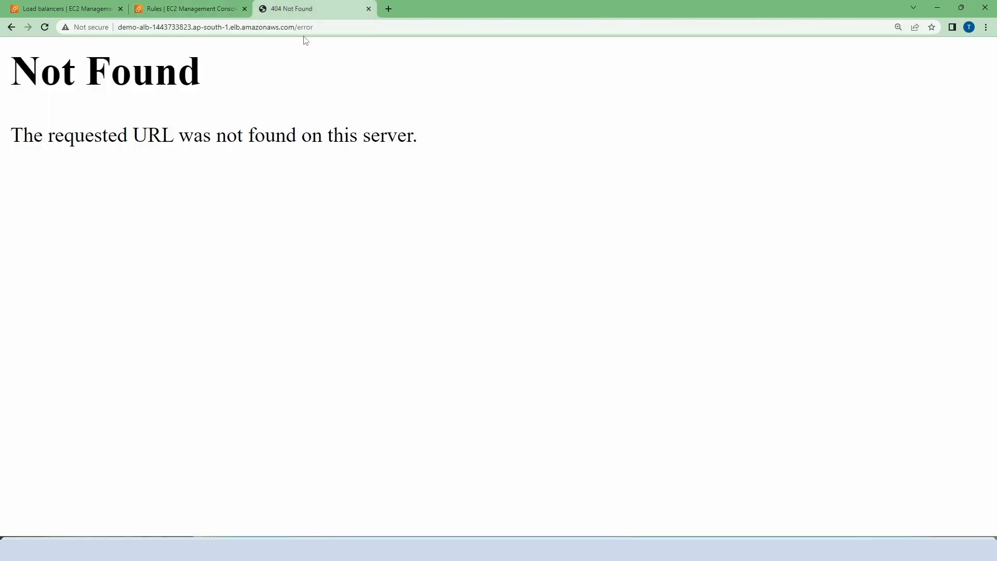
click(44, 29)
click(44, 31)
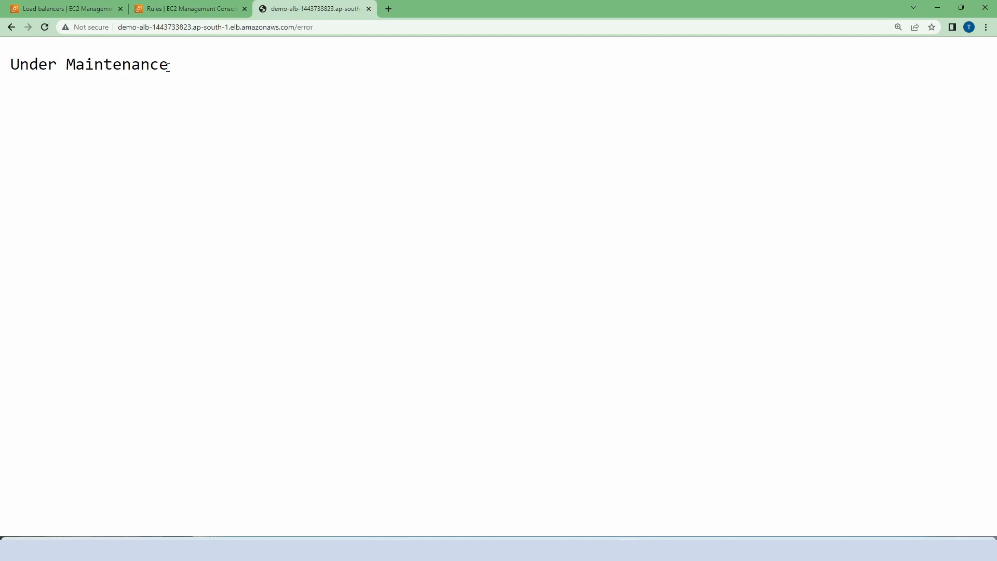
Return to the HTTP:80 listener page in the console and refresh it to show its listener rules.
click(170, 13)
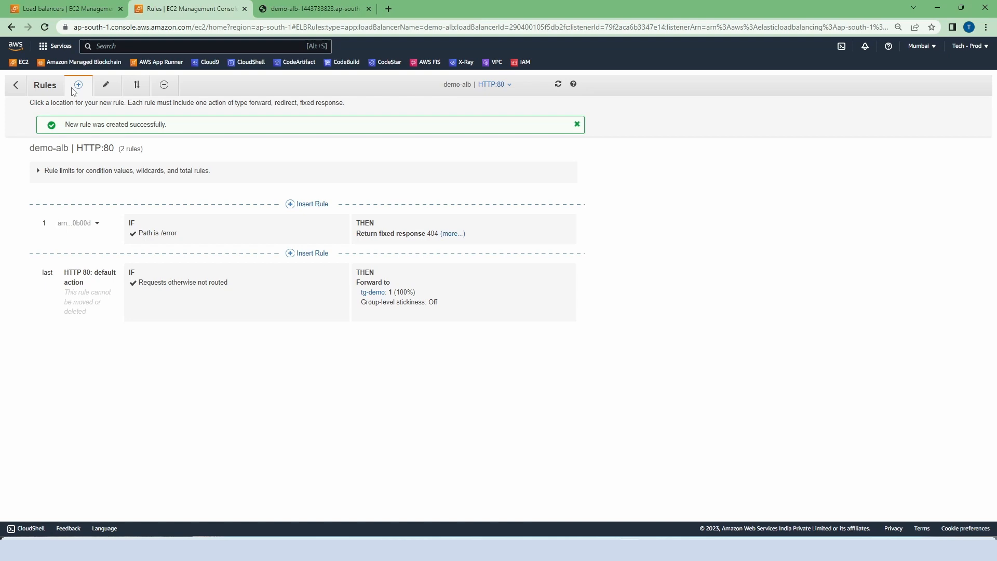
click(16, 86)
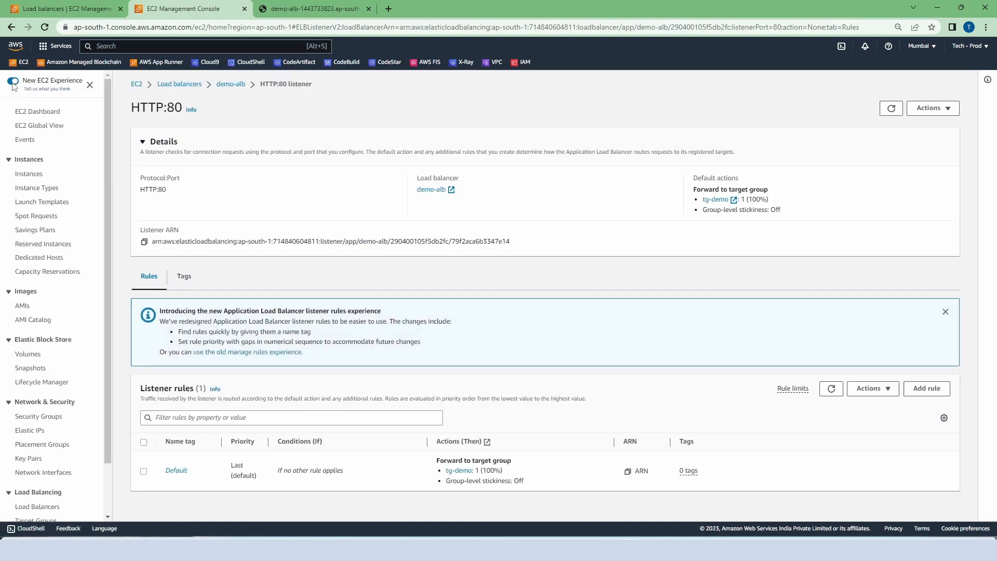
click(889, 111)
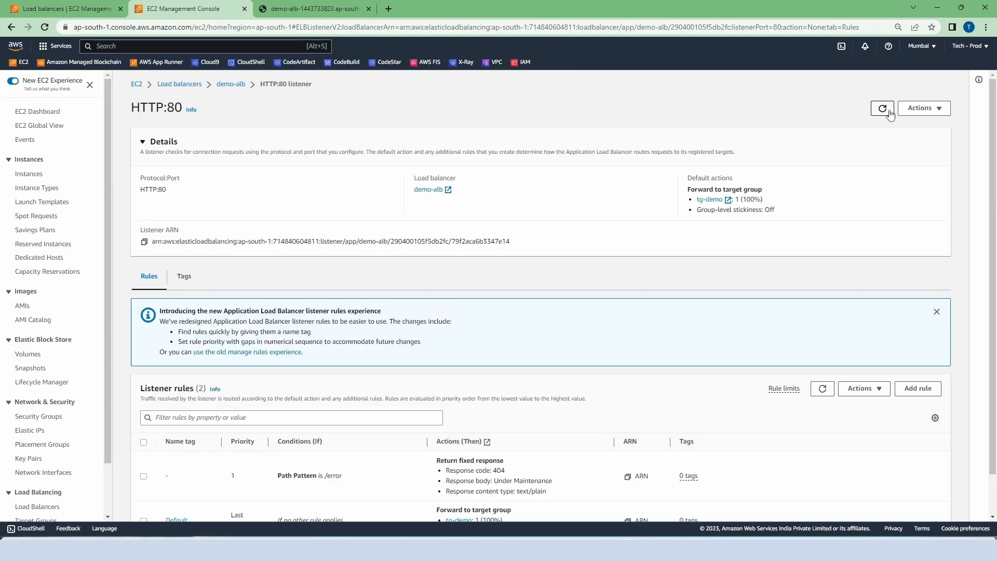
scroll(511, 292, down, 2)
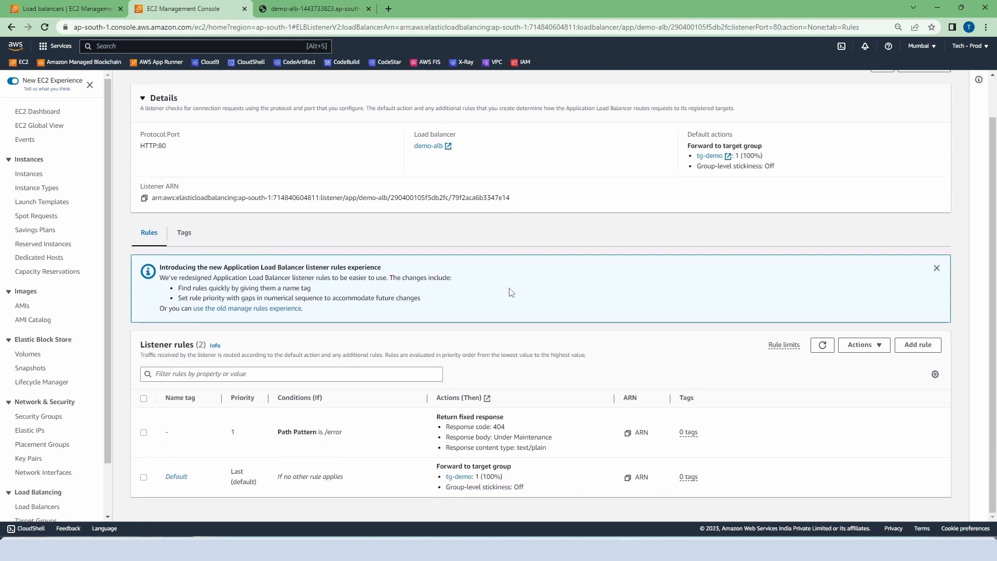
Open the /error listener rule for editing.
click(144, 434)
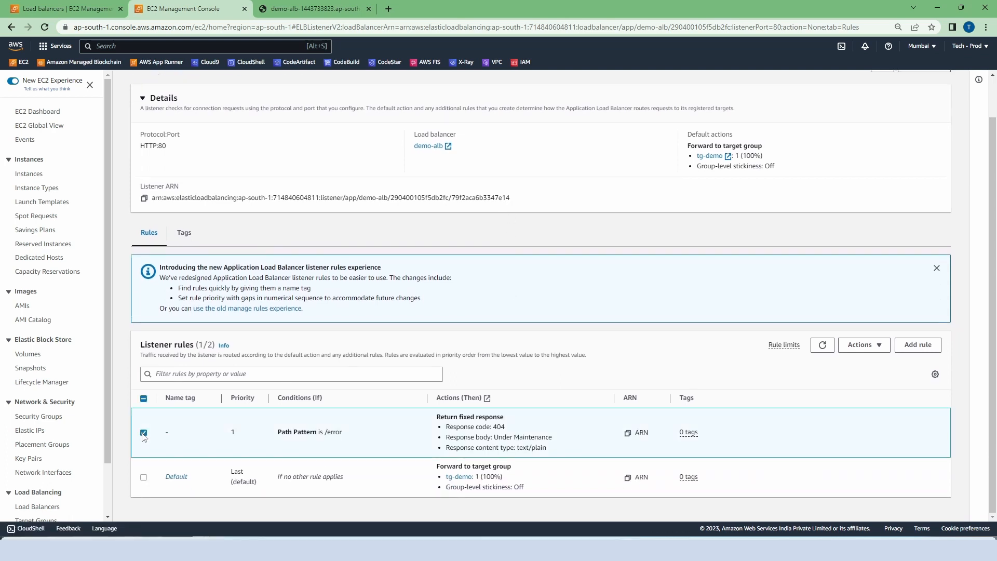
click(882, 347)
click(861, 375)
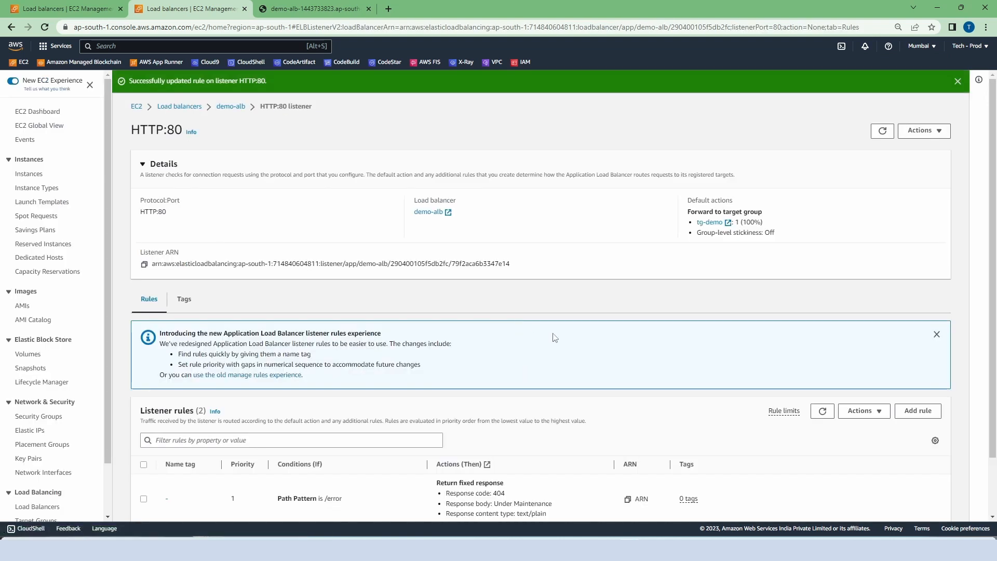
Start a new rule on the HTTP:80 listener, name it Shopping, and continue to its conditions.
scroll(574, 342, down, 1)
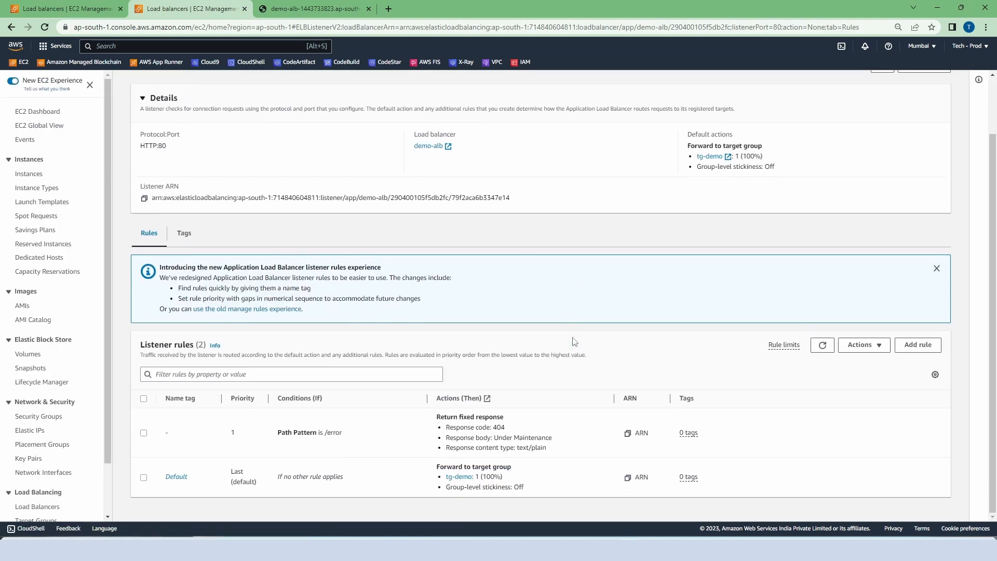
click(913, 345)
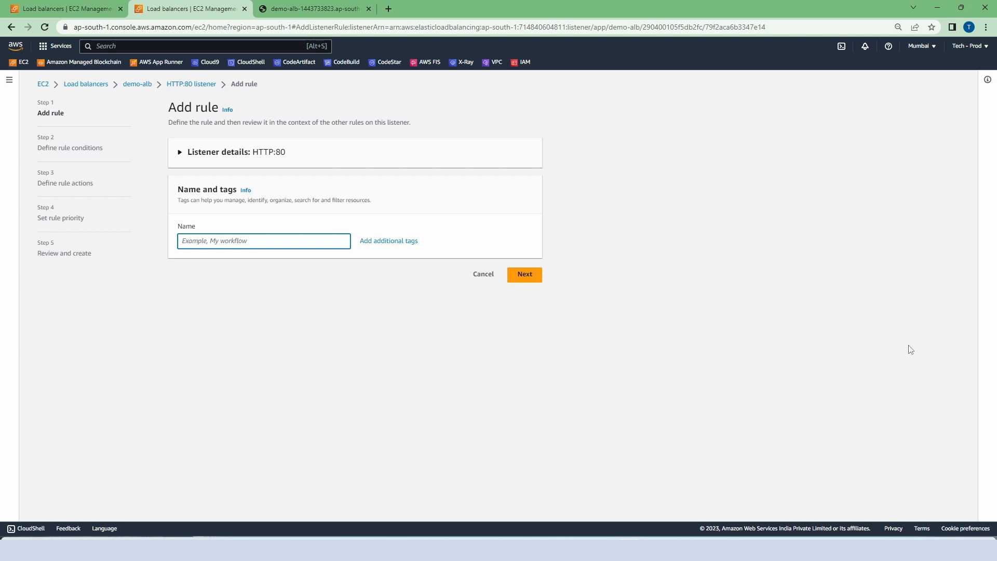
text(Shopping)
click(530, 275)
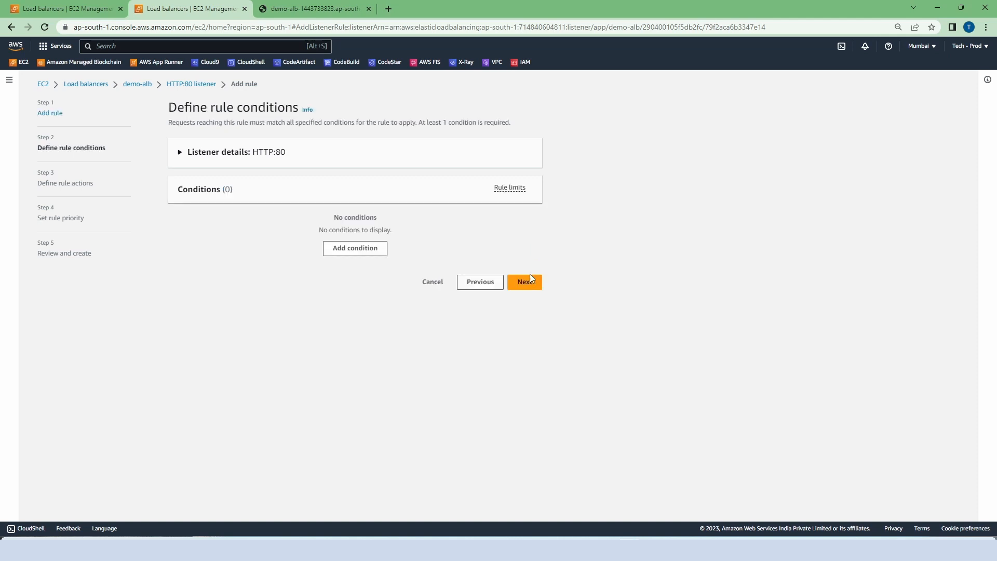
Add a path condition with the value /shopping to the rule and continue to its actions.
click(364, 248)
click(448, 312)
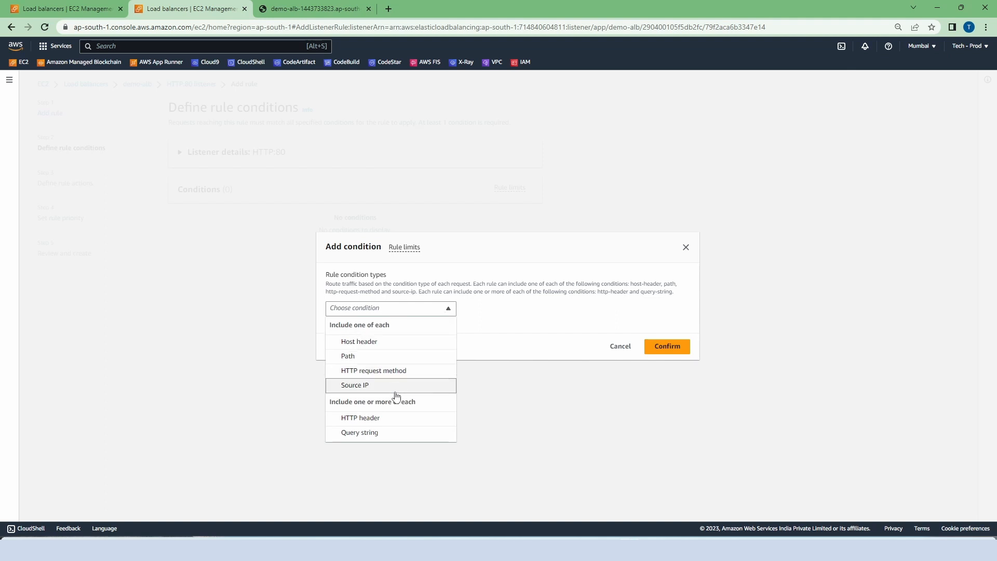
click(387, 356)
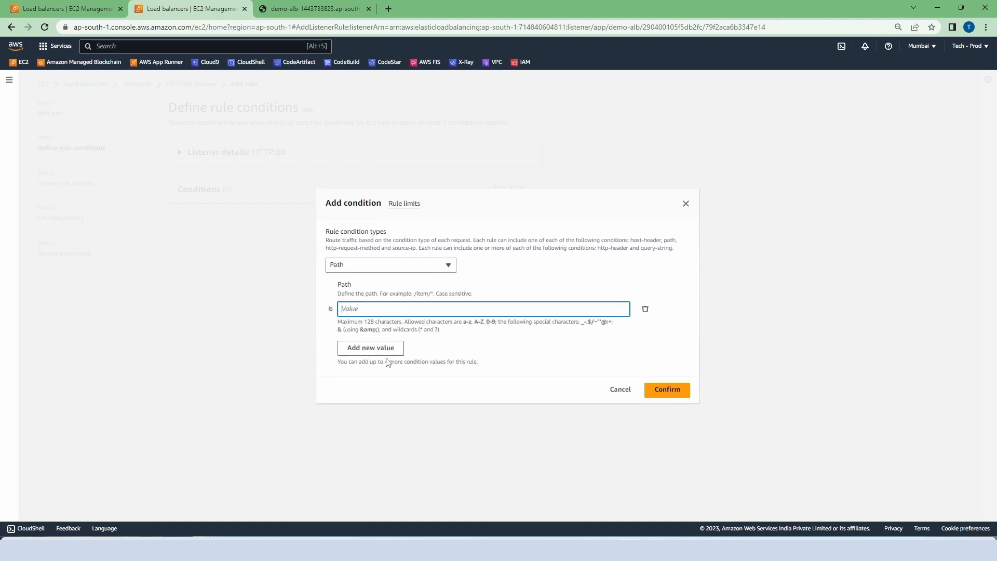
text(/shopping)
click(667, 389)
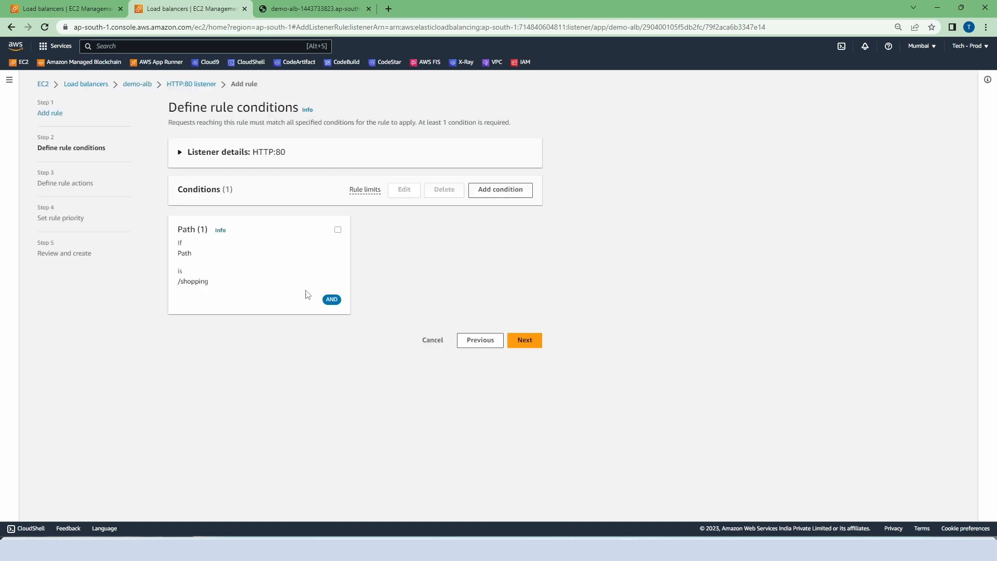
click(526, 341)
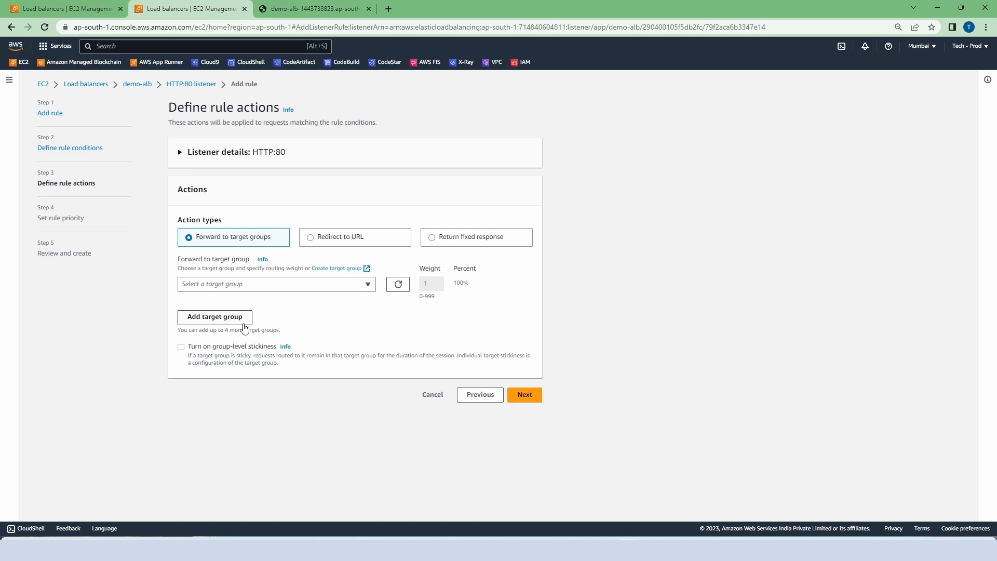
Set the rule's action to return a fixed response with code 404 and body "Nothing to sell", and continue to its priority.
click(433, 239)
double_click(197, 312)
text(404)
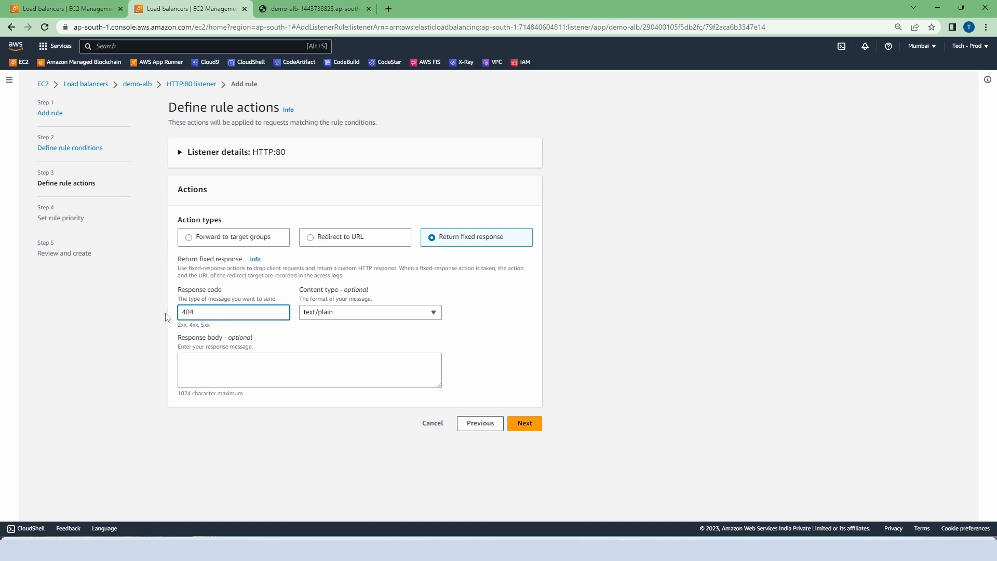
click(213, 364)
text(No)
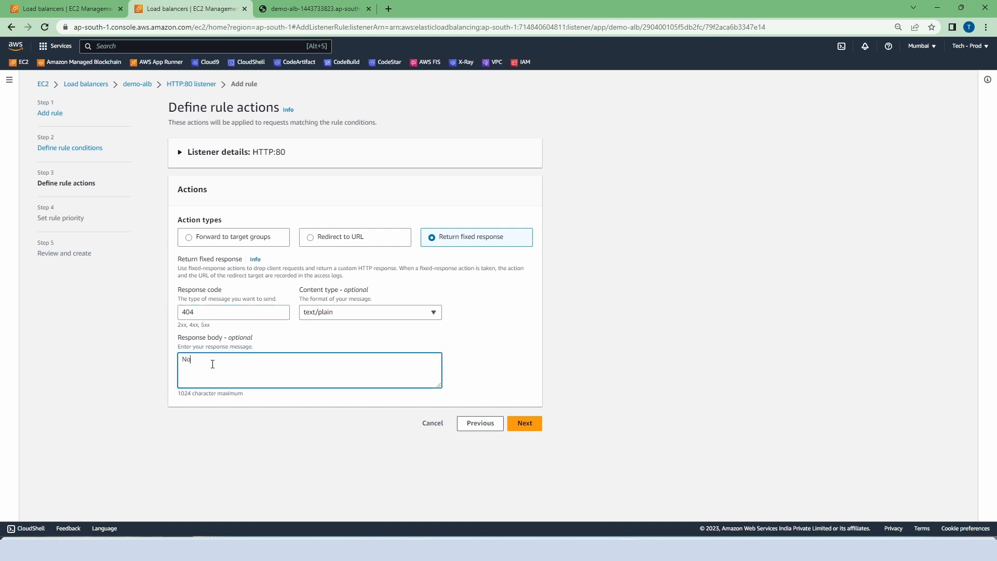
text(thing to sell)
click(524, 428)
Give the Shopping rule priority 2 and create it on the HTTP:80 listener.
scroll(492, 403, down, 2)
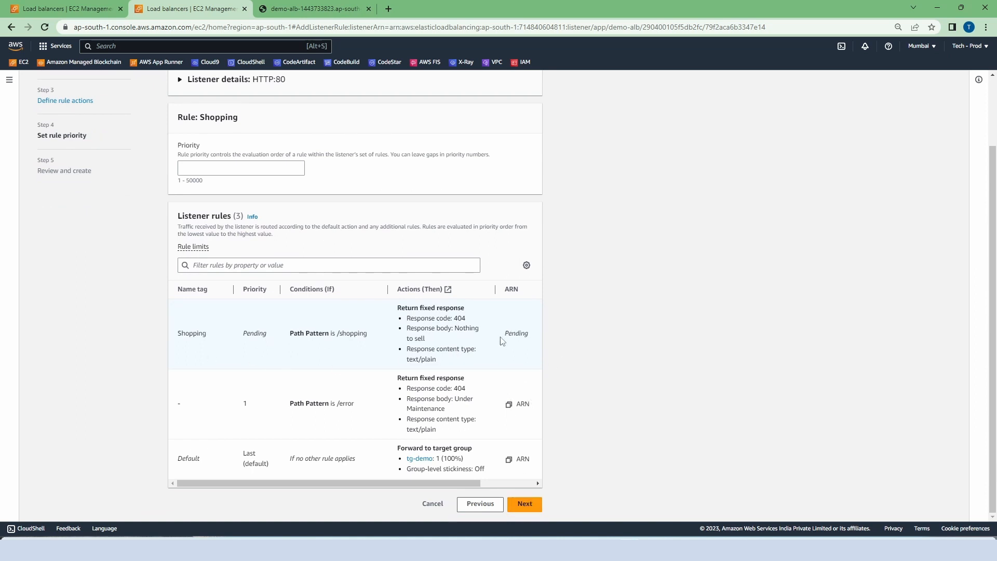
click(525, 504)
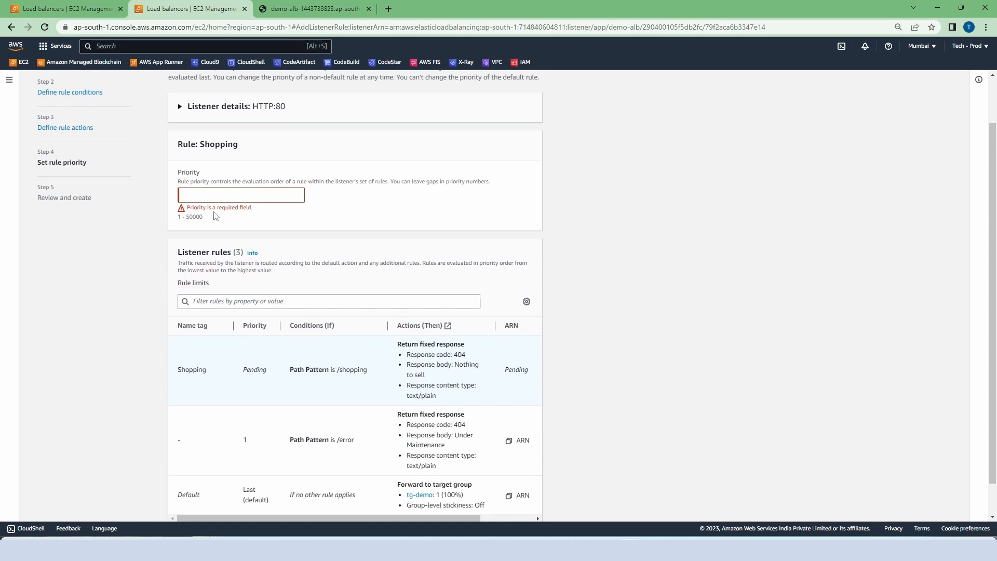
click(208, 195)
text(2)
scroll(412, 231, down, 1)
click(523, 502)
click(522, 397)
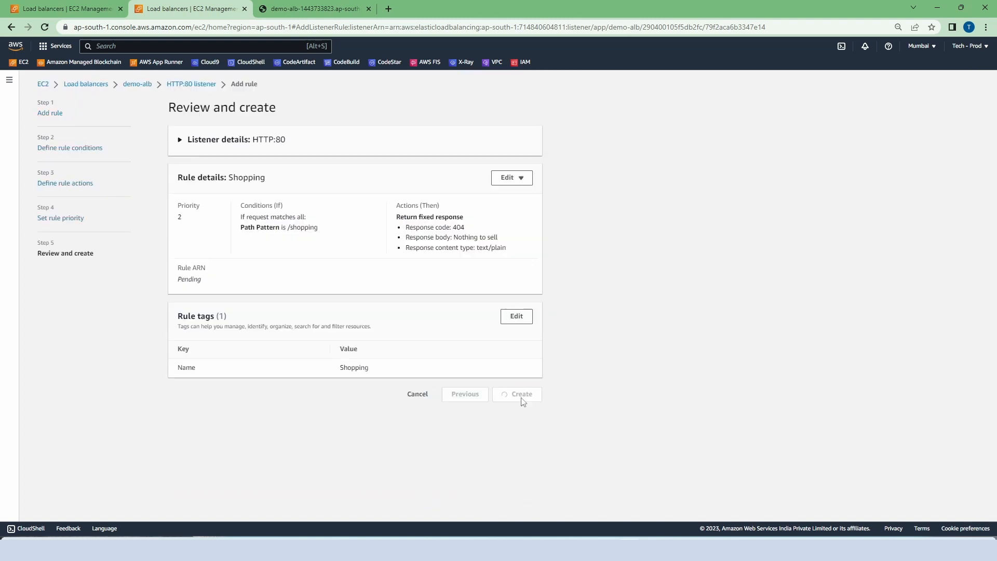
scroll(615, 358, down, 2)
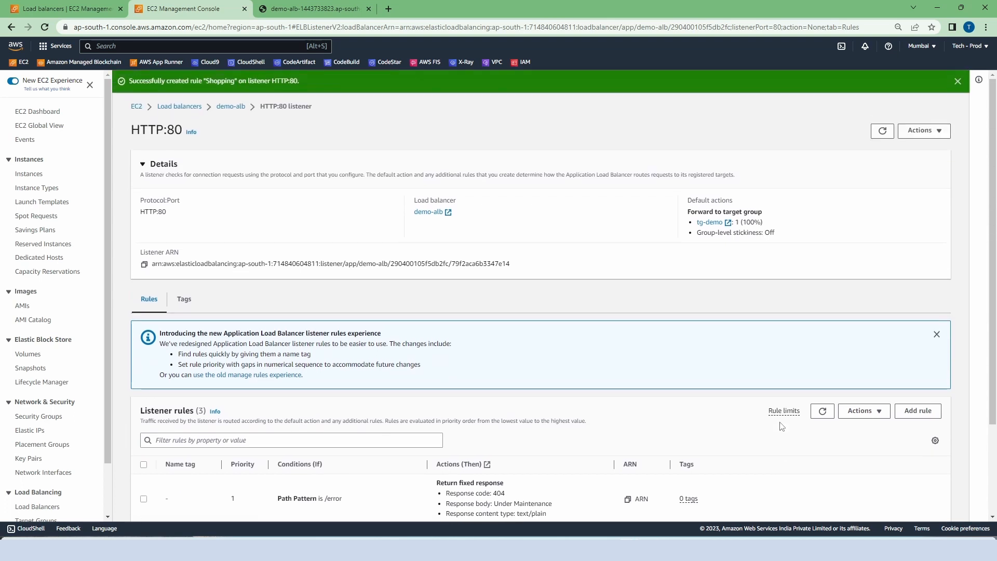
Test the new rule by loading the load balancer's DNS address with the path /shopping, and return to the Load balancers list.
click(342, 10)
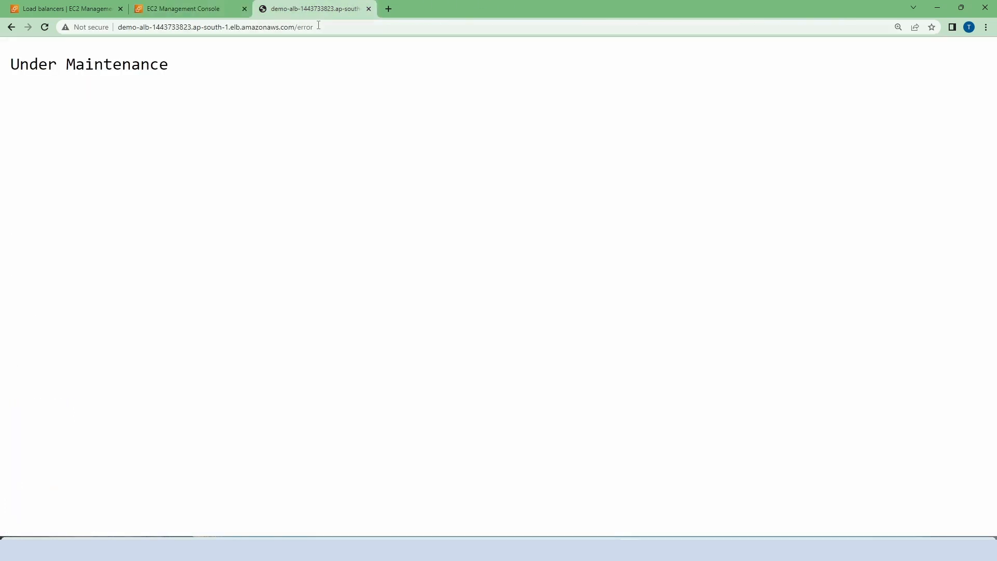
click(324, 29)
click(336, 30)
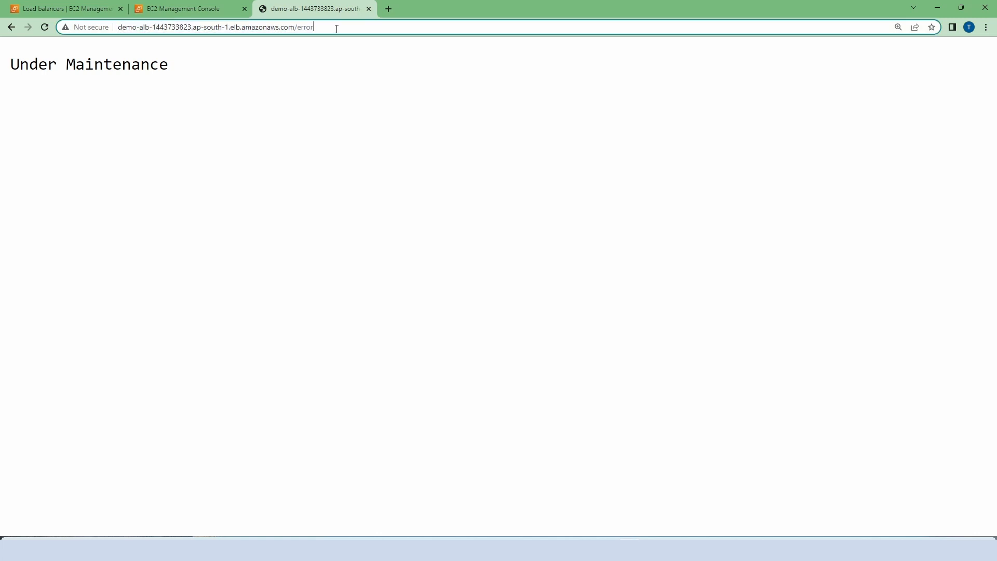
key(BackSpace)
key(BackSpace)
key(BackSpace)
key(BackSpace)
key(BackSpace)
text(shopping)
key(Return)
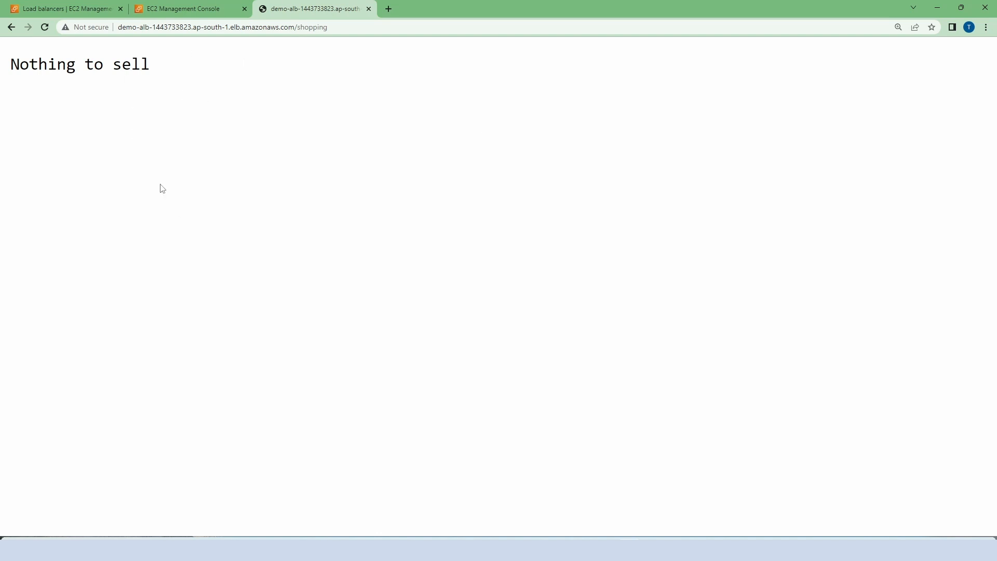
click(41, 10)
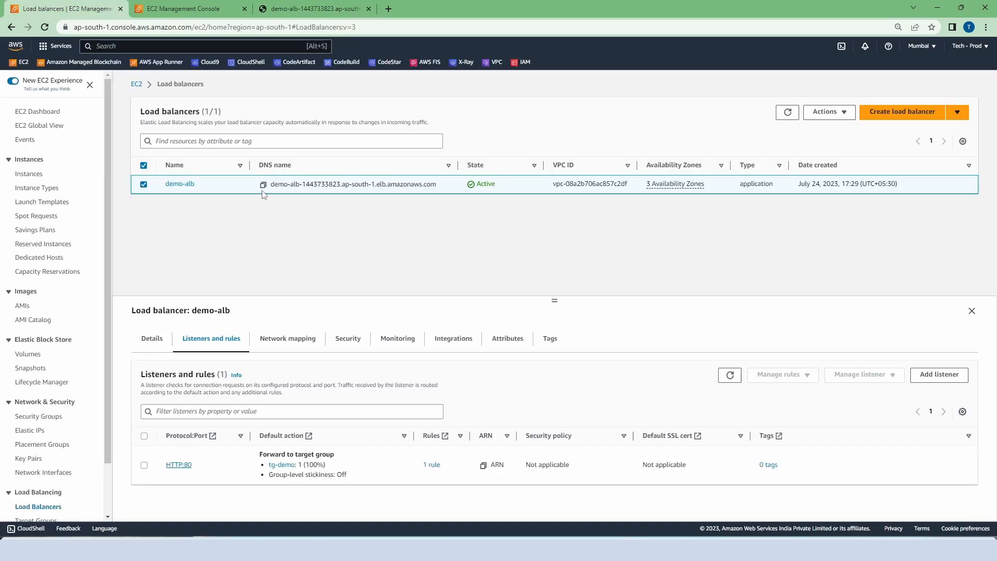